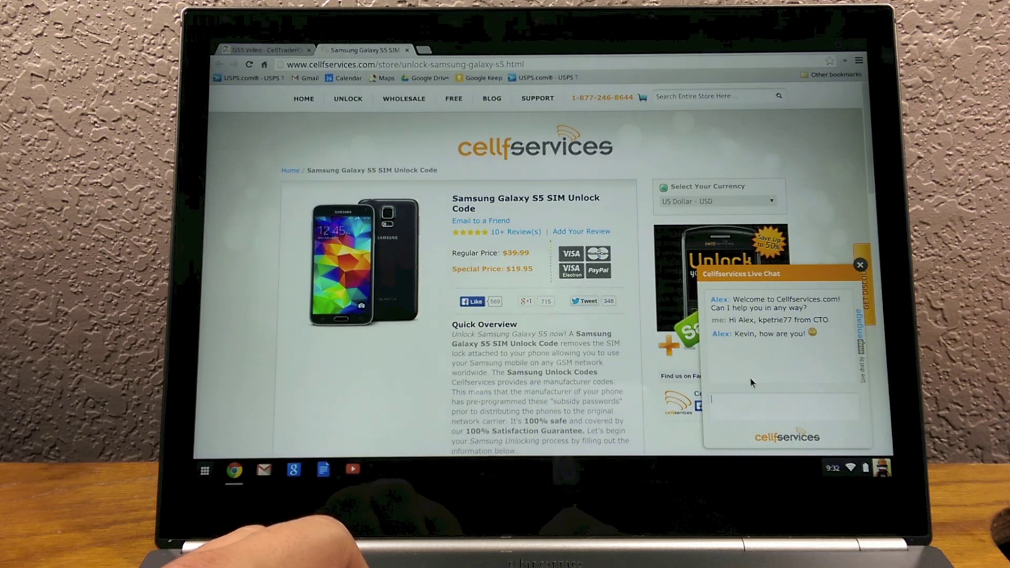
scroll(591, 393, down, 3)
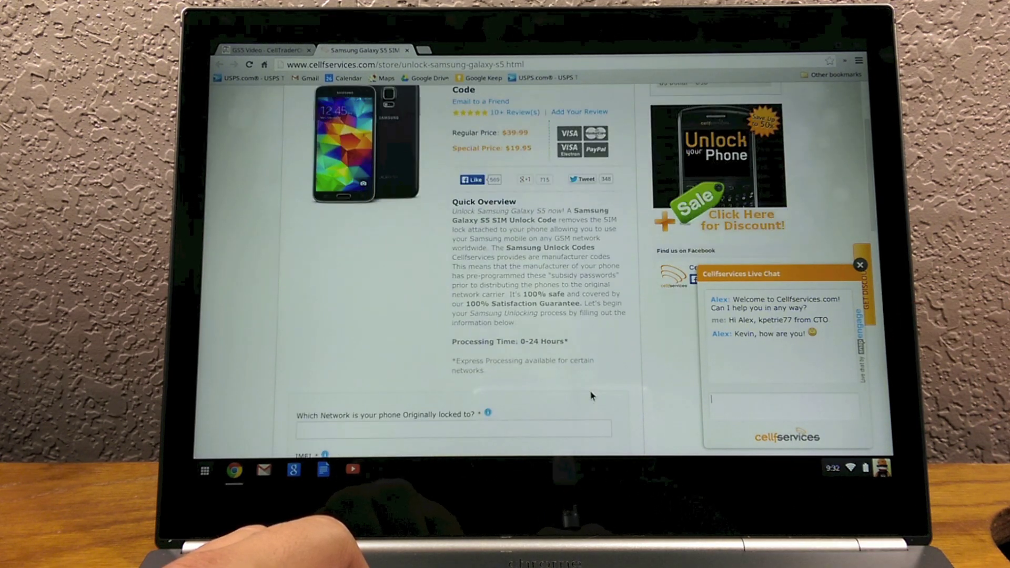
scroll(591, 395, down, 2)
scroll(591, 395, down, 1)
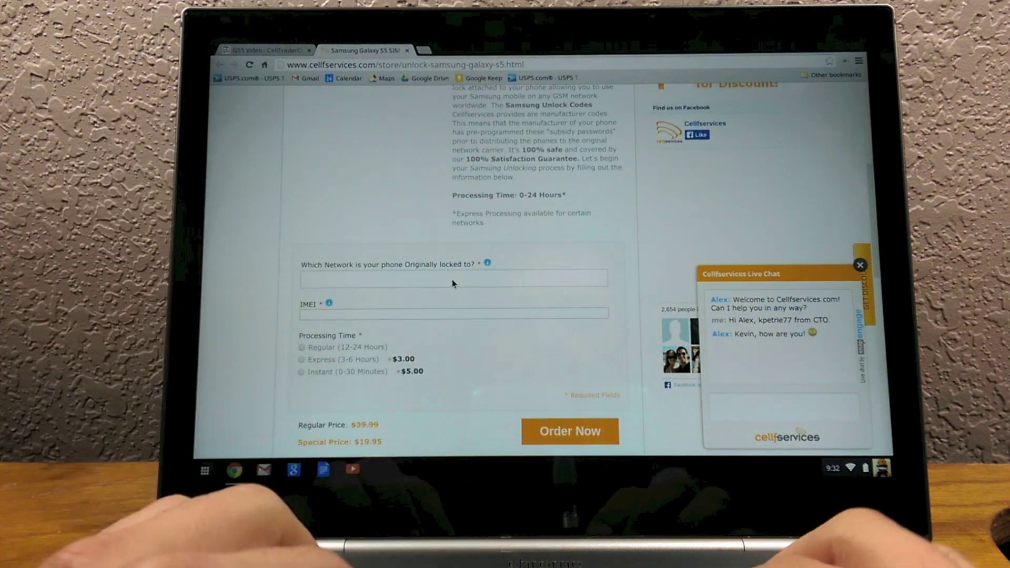
Step: Choose T-Mobile USA (+$15.00) as the phone's original network, making the price $34.95
click(454, 278)
text(T-Mobile)
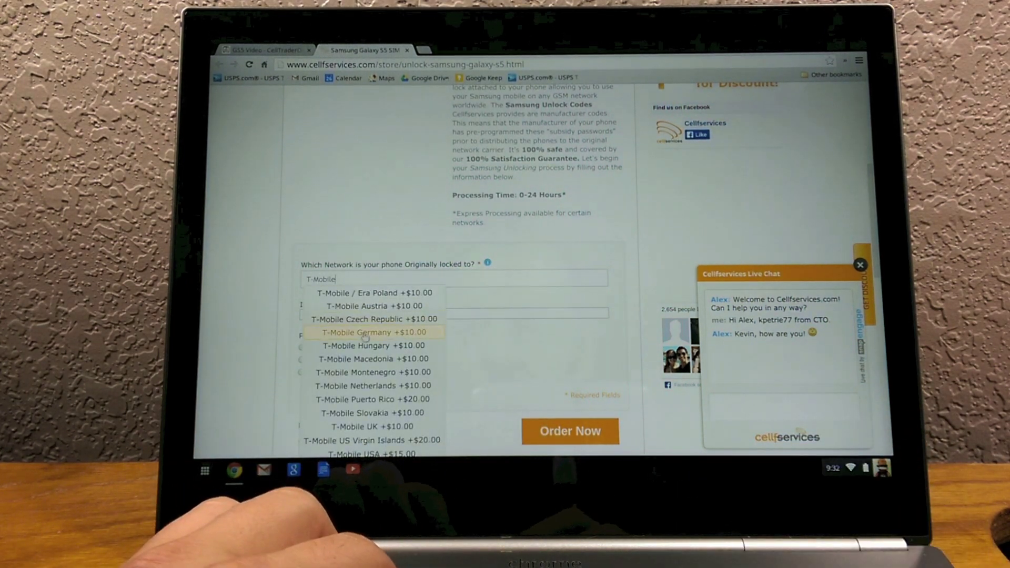
scroll(359, 361, down, 2)
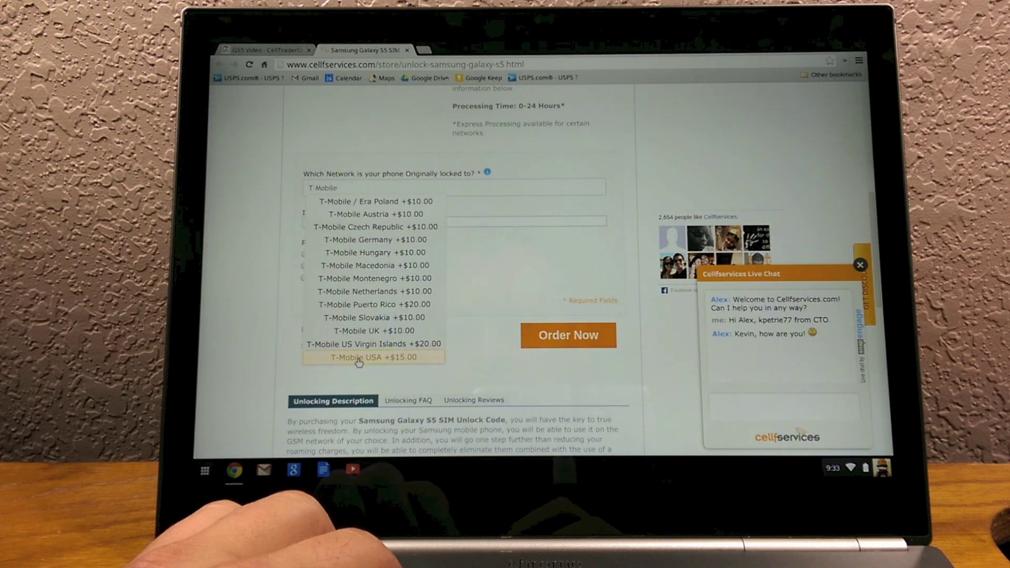
click(358, 360)
click(333, 223)
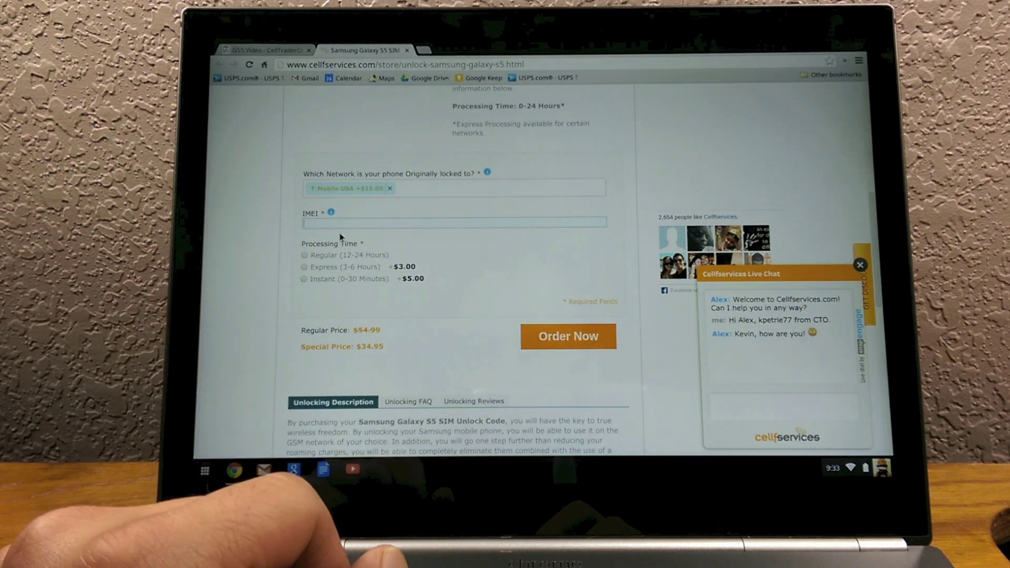
Step: Pick Regular (12-24 Hours) processing and reply "Hi I'm doing great!" in Live Chat
click(304, 256)
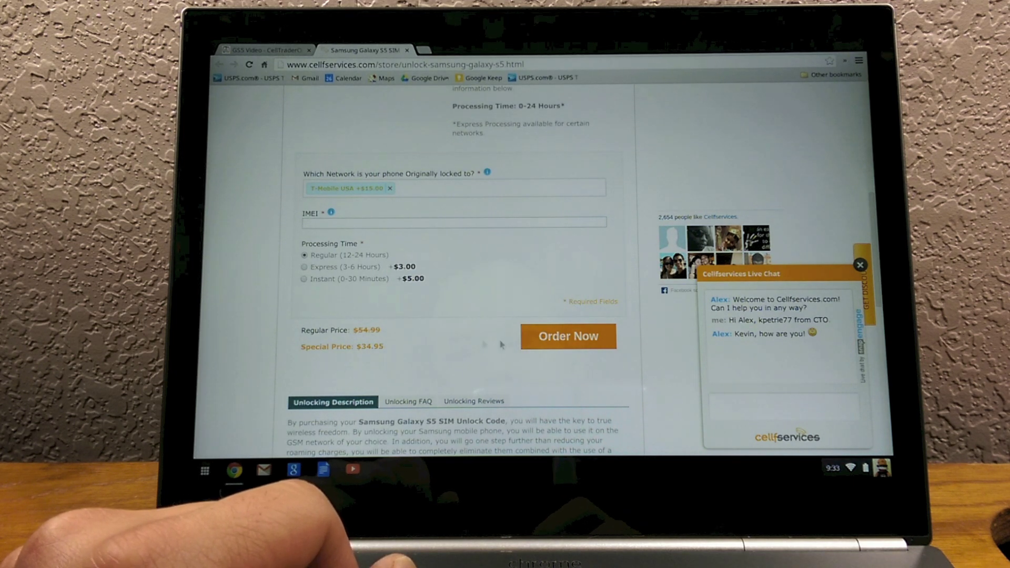
click(803, 405)
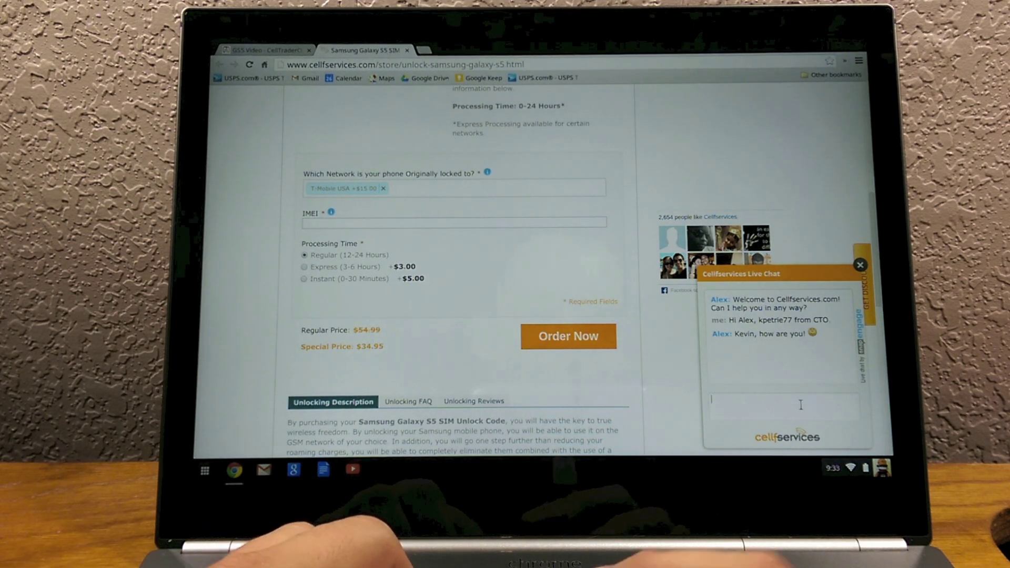
text(Hi I'm do)
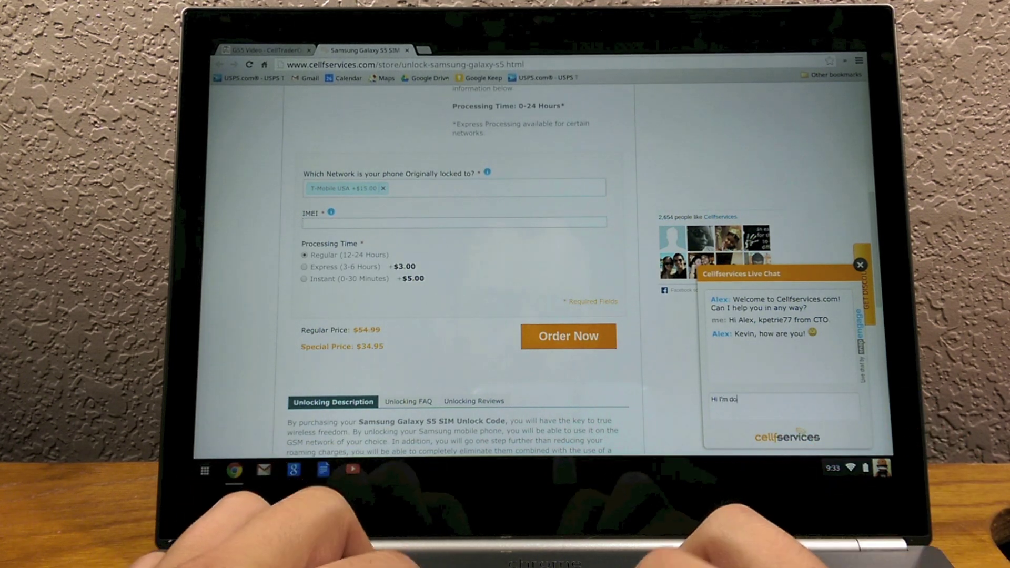
text(ing great!)
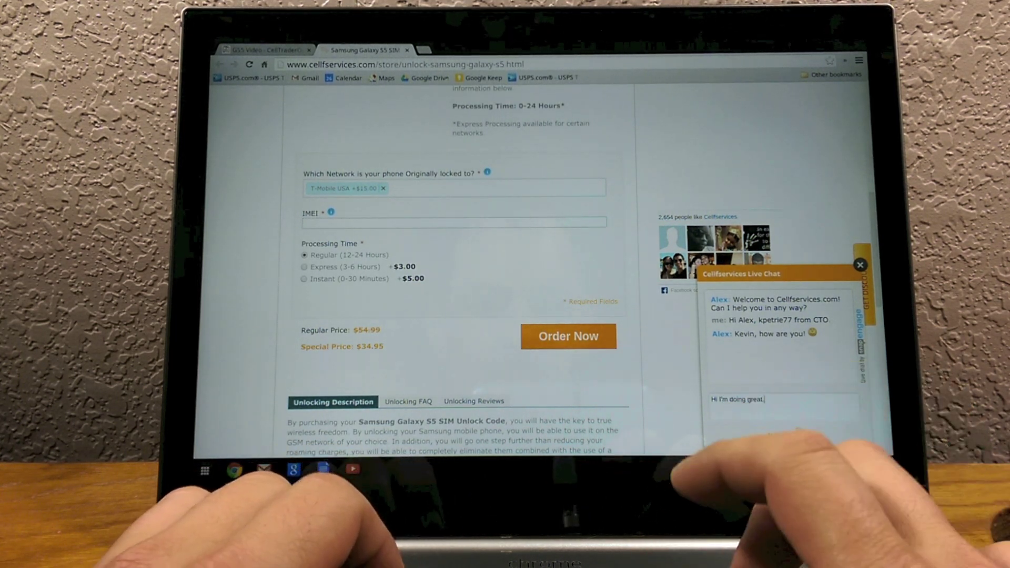
key(Return)
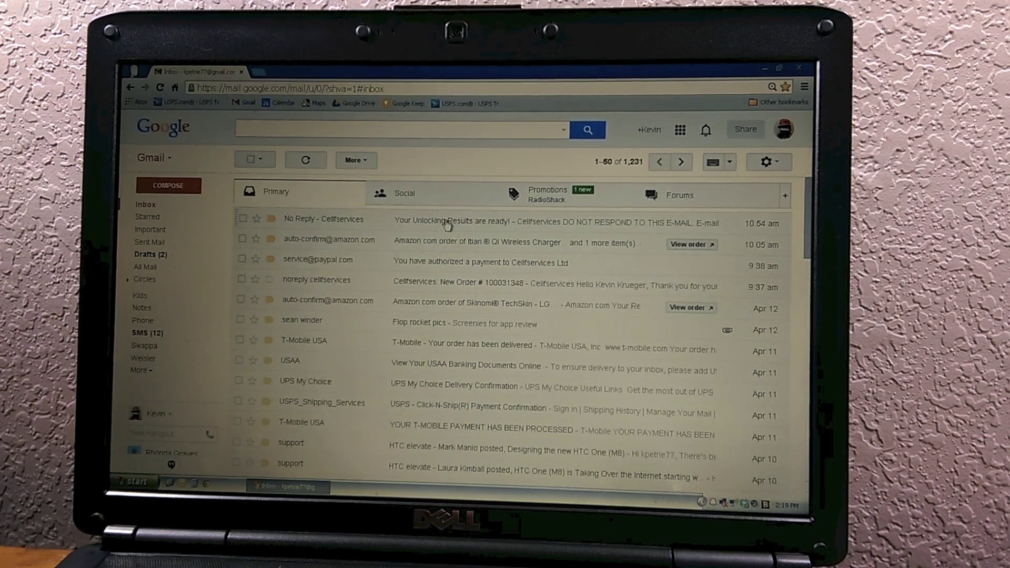
Step: Open the 'Your Unlocking Results are ready!' email and follow its order tracking link
click(446, 223)
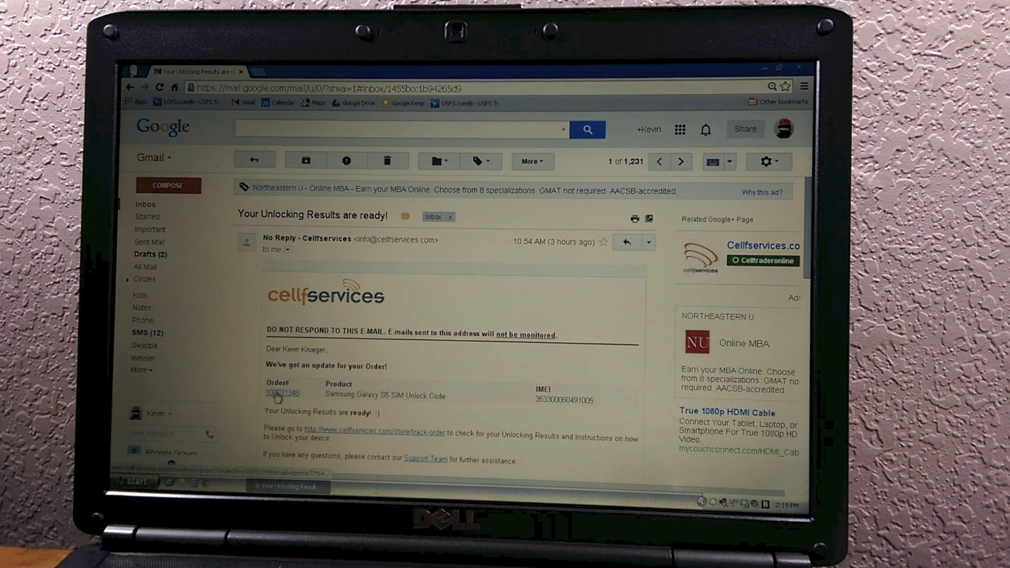
click(278, 394)
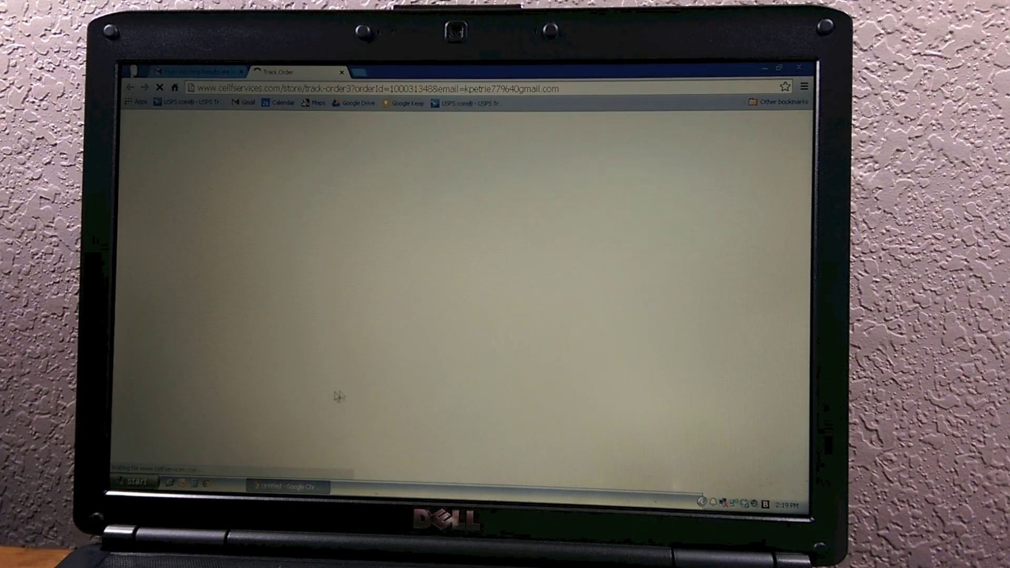